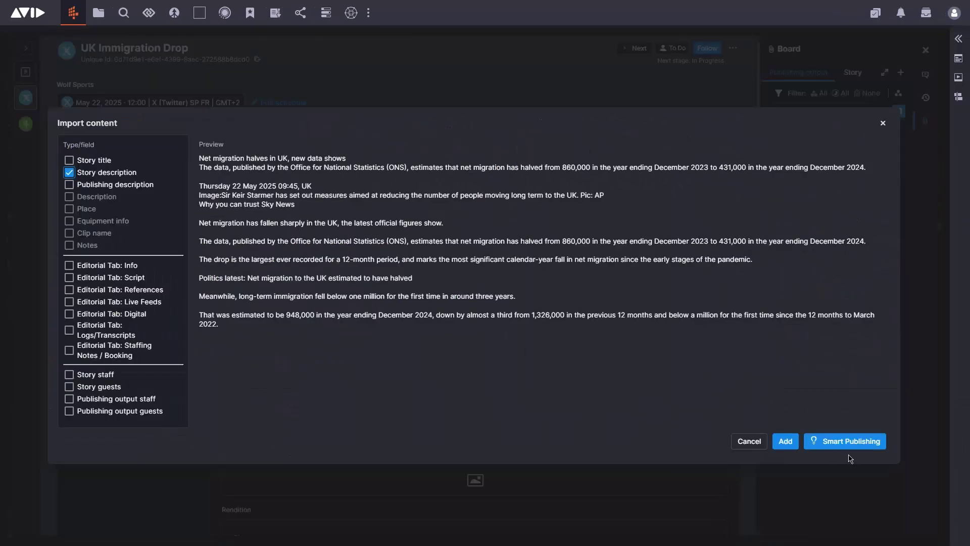
- Open the News Assistant on the story text with Social Media Post as the function
left_click(857, 446)
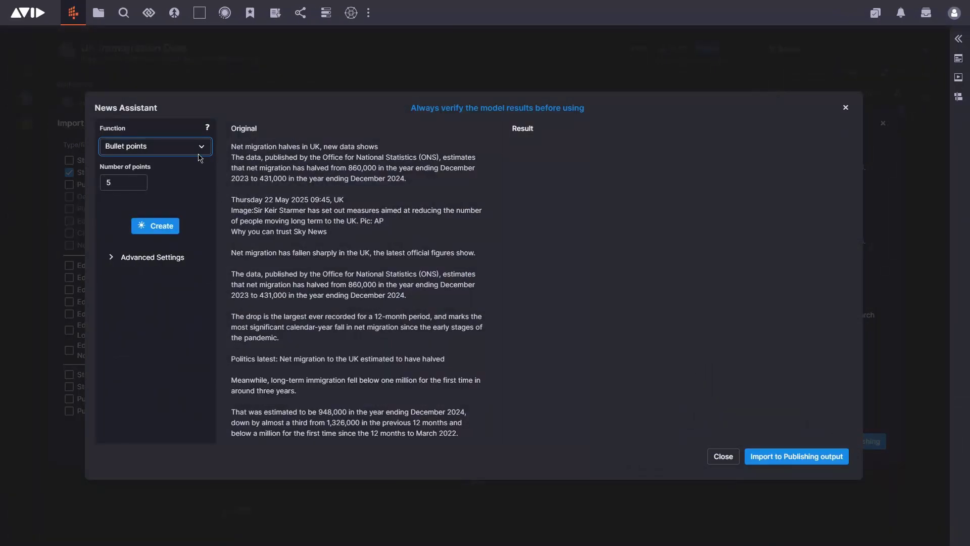
left_click(197, 152)
left_click(152, 202)
left_click(190, 183)
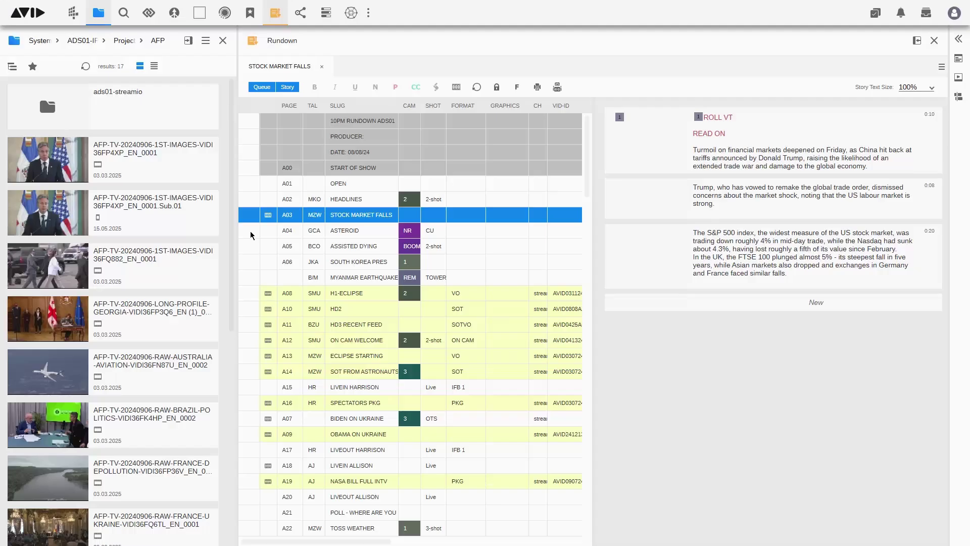
- Browse the ASTEROID, ASSISTED DYING and SOUTH KOREA PRES rundown stories
left_click(251, 233)
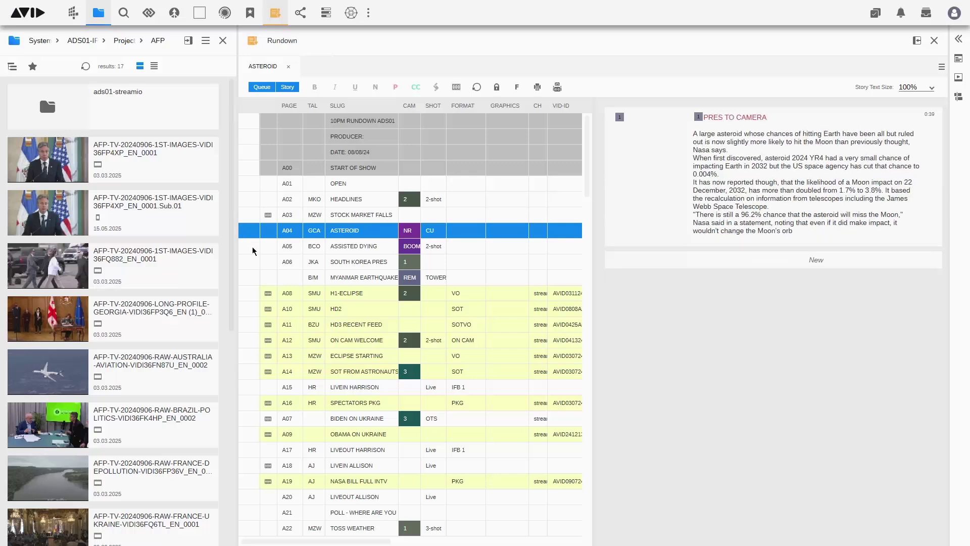
left_click(252, 247)
left_click(253, 261)
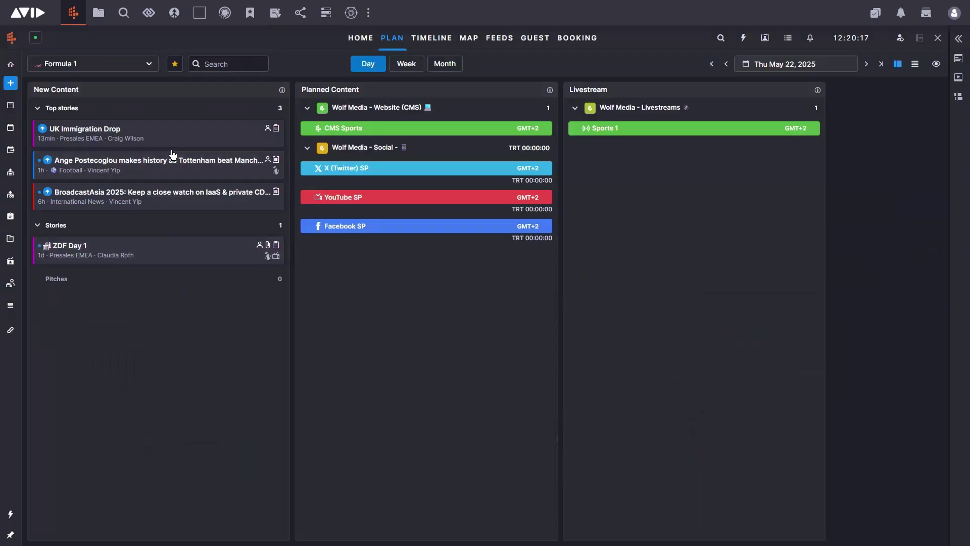
- Switch to Planification, view Map, Feeds and Booking, then drag UK Immigration Drop into Social FR
left_click(150, 64)
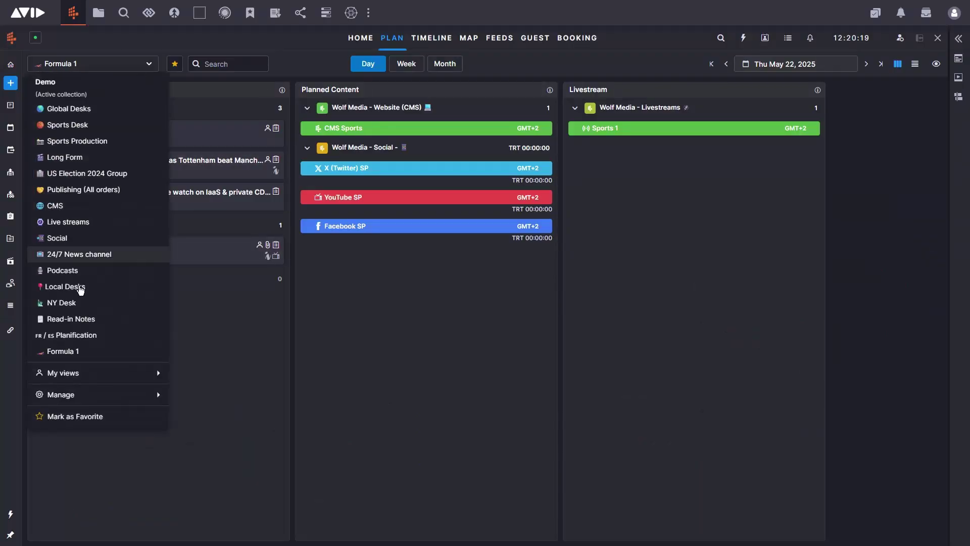
left_click(79, 335)
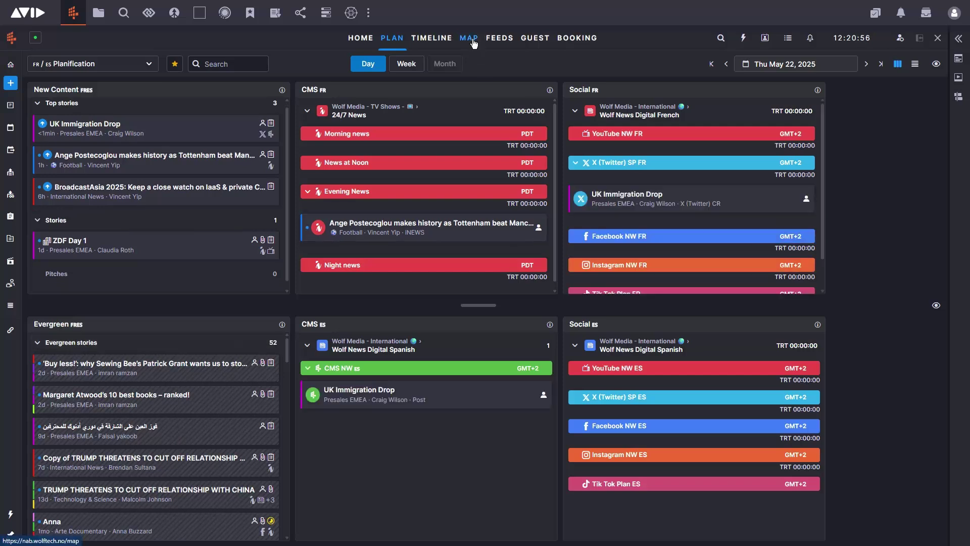
left_click(473, 43)
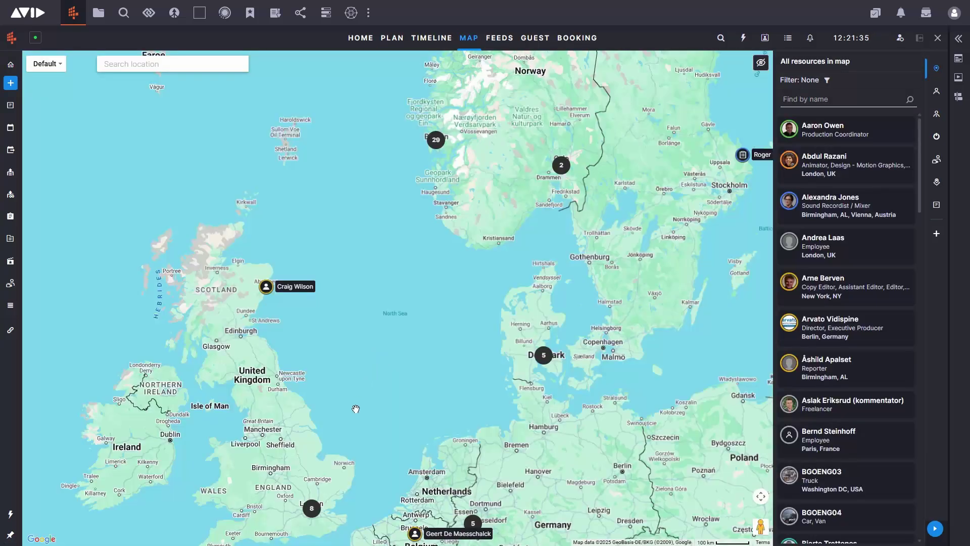
left_click(500, 38)
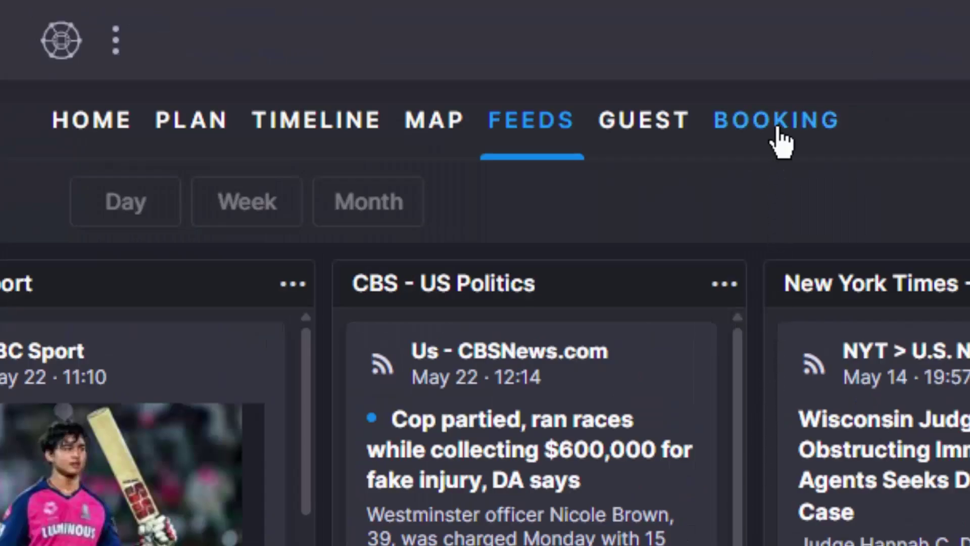
left_click(577, 40)
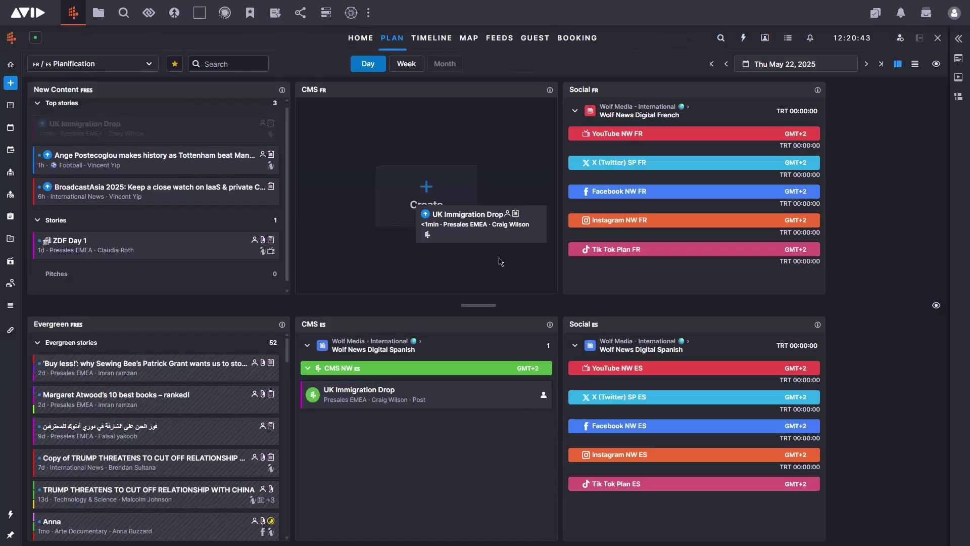
left_click_drag(485, 253, 674, 238)
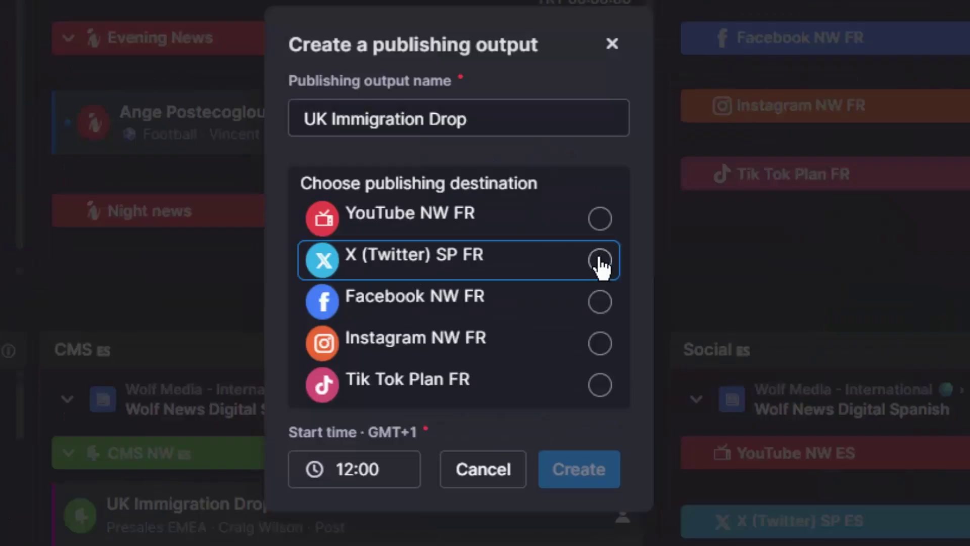
- Publish UK Immigration Drop to X (Twitter) SP FR and attach the Economy sequence to its media
left_click(534, 286)
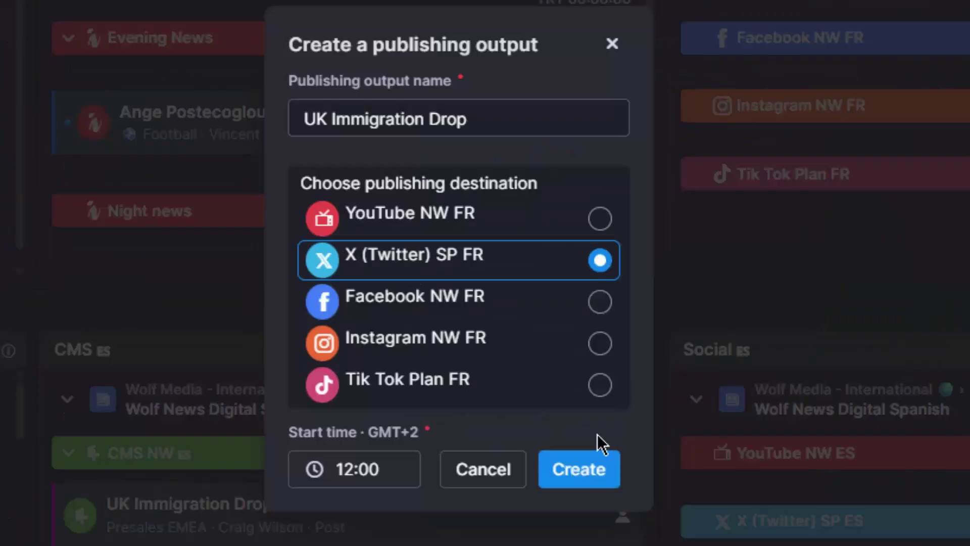
left_click(598, 471)
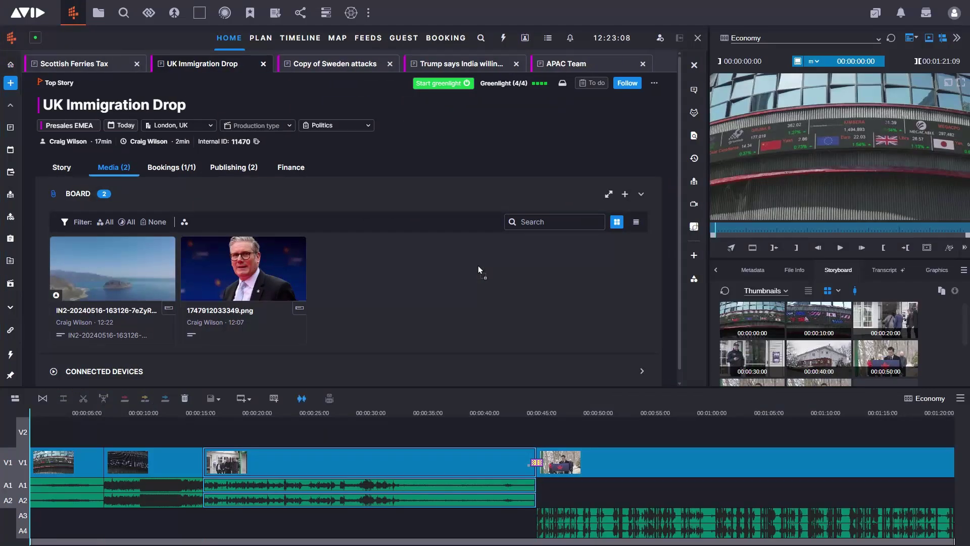
left_click_drag(478, 265, 478, 265)
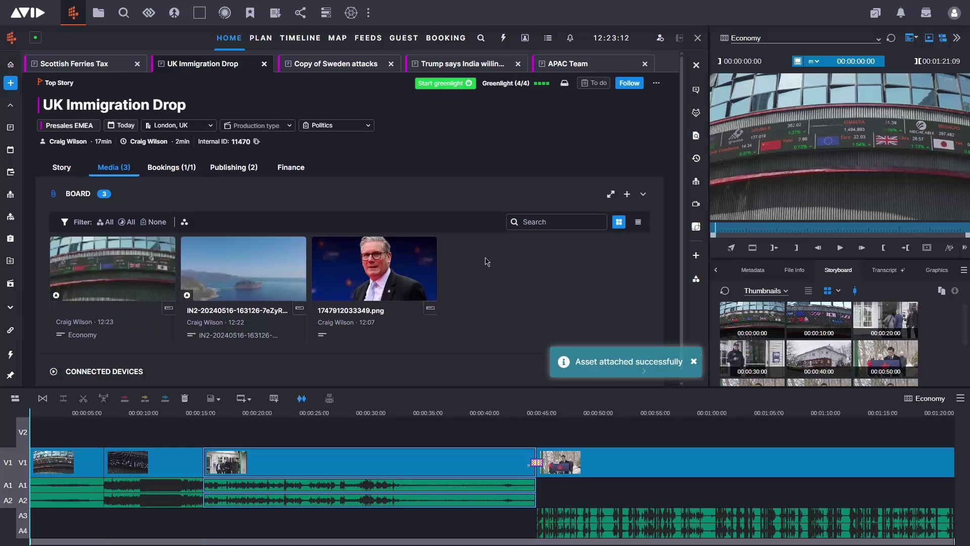
- Preview the aerial coastline clip, then open the Breaking News - Canada Premier Race story on the phone
left_click(238, 281)
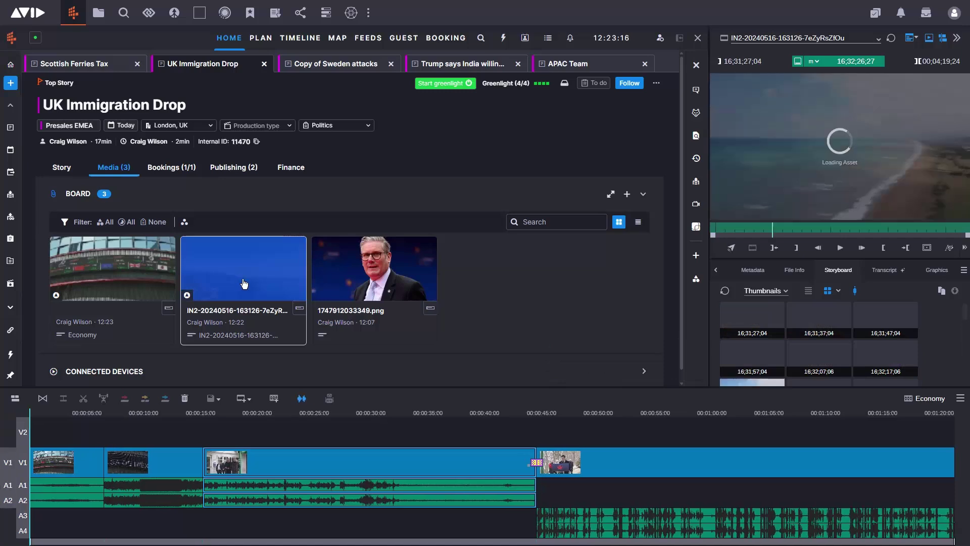
left_click_drag(736, 232, 854, 237)
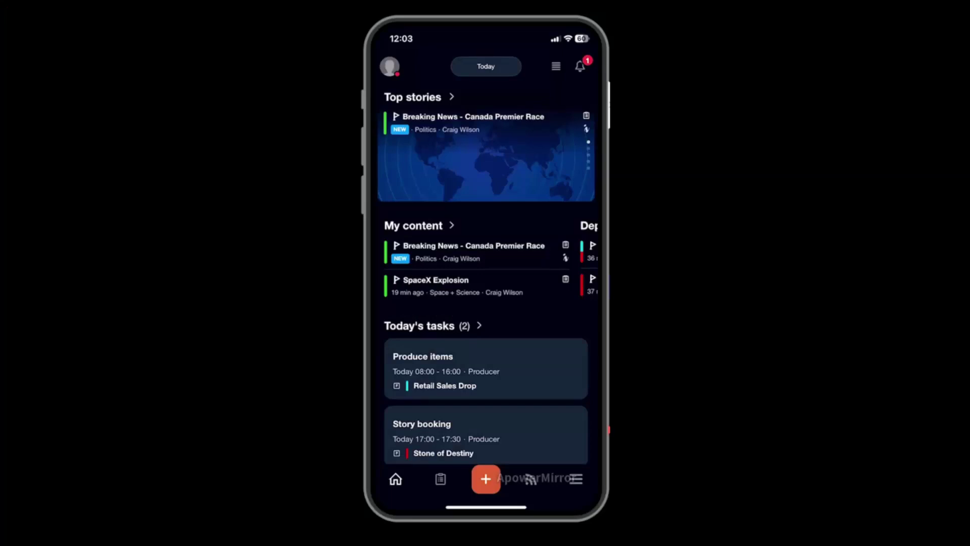
left_click(422, 225)
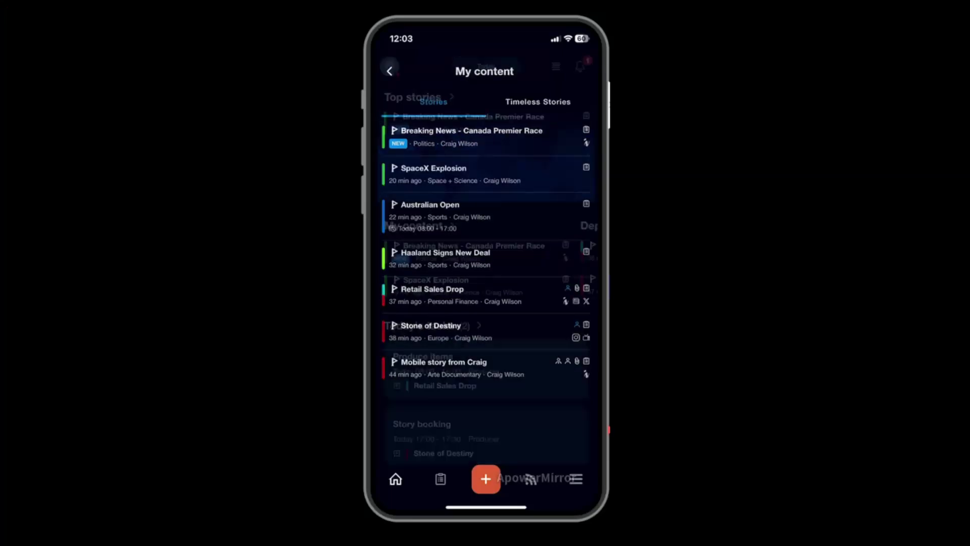
left_click(471, 131)
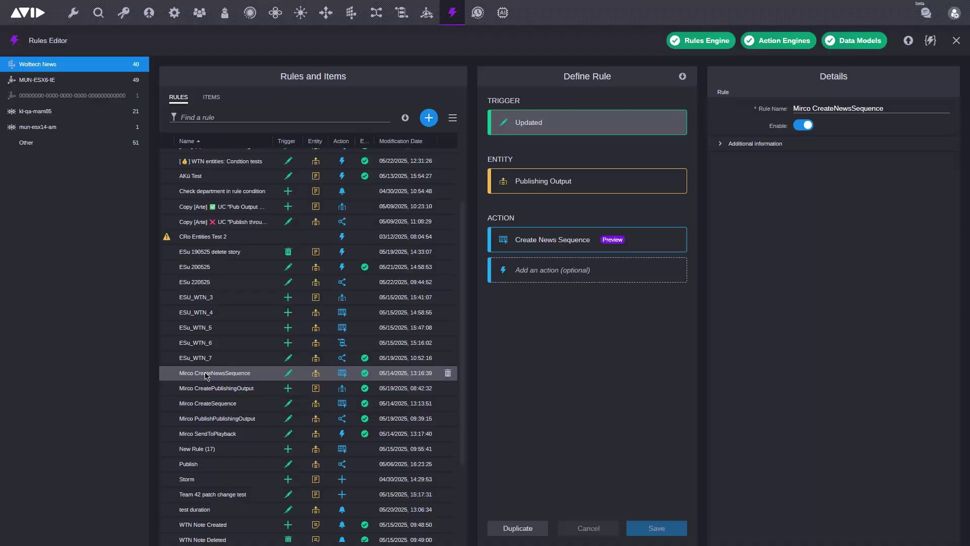
- Review the Mirco rules that create publishing outputs and sequences in the Rules Editor
left_click(205, 388)
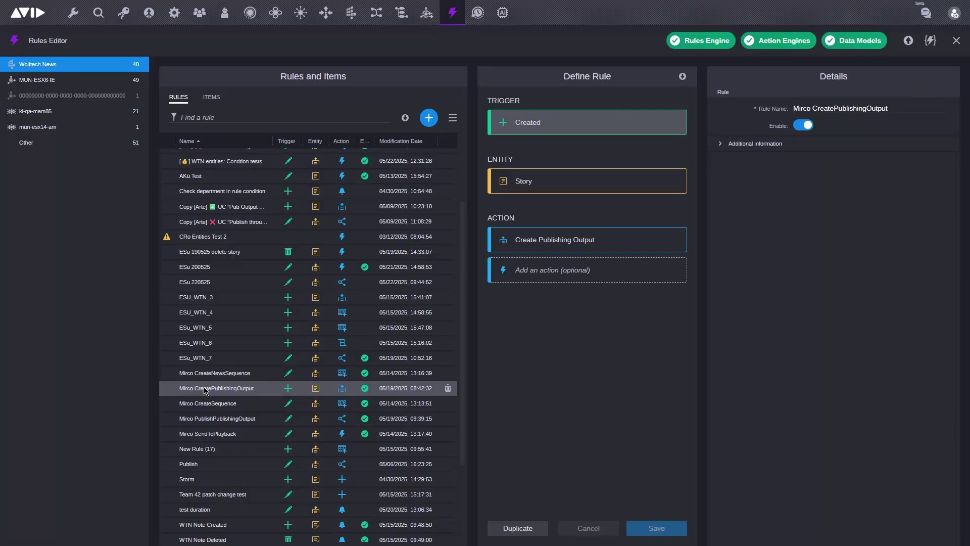
left_click(207, 404)
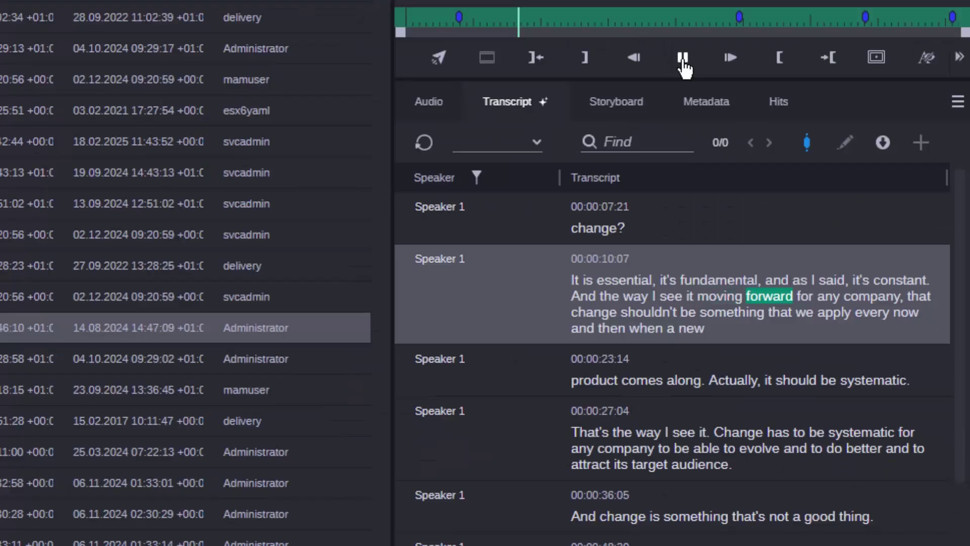
- Pause the clip, check transcript export formats, then generate an X (Twitter) Social Media Post with News Assistant
left_click(826, 274)
left_click(885, 143)
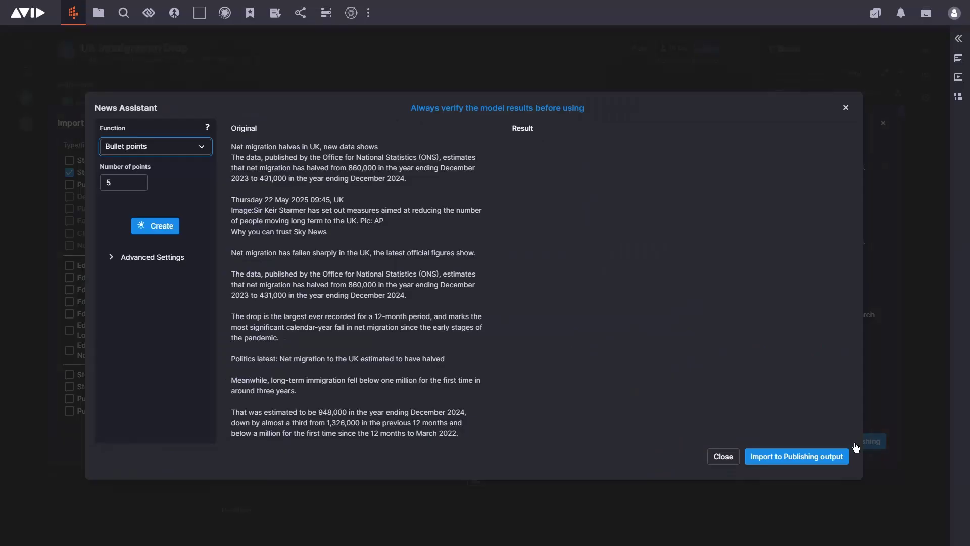
left_click(199, 146)
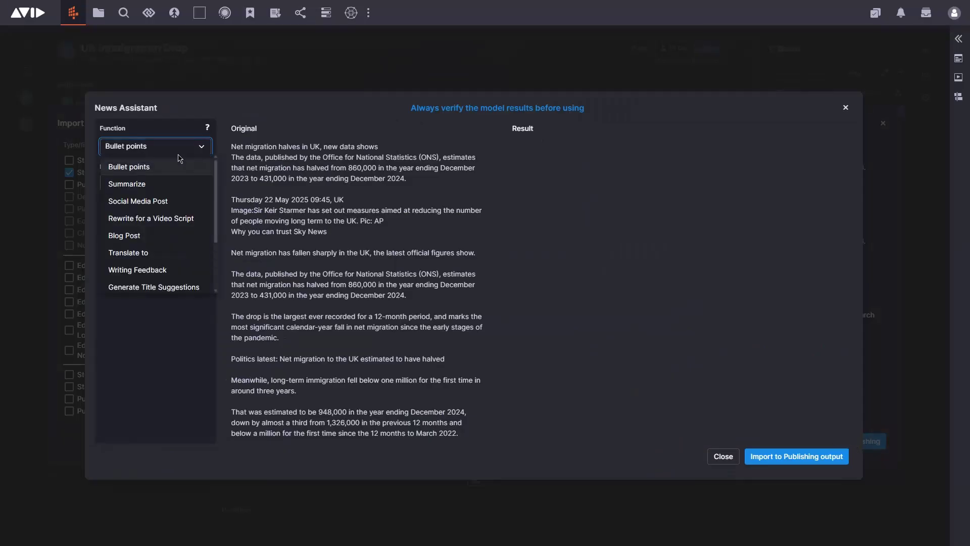
left_click(126, 256)
left_click(194, 182)
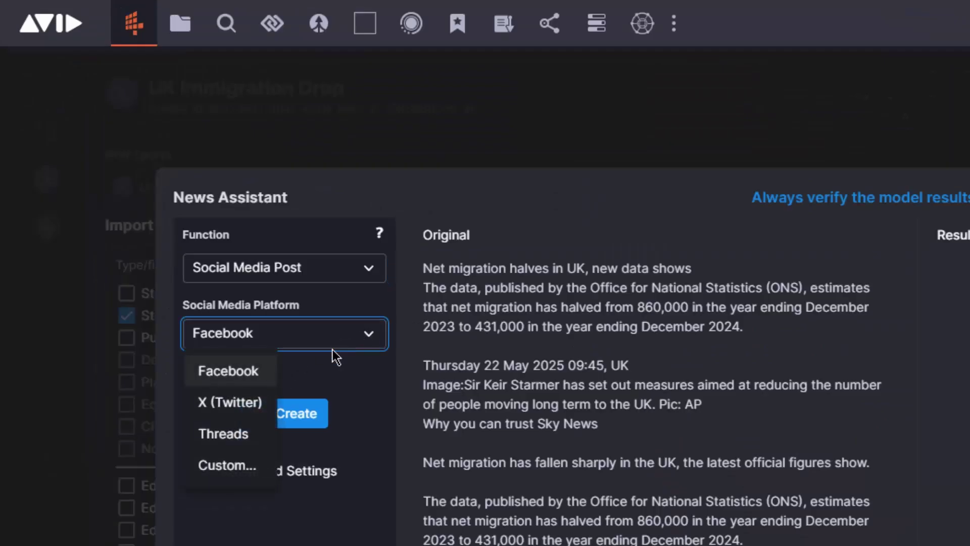
left_click(257, 404)
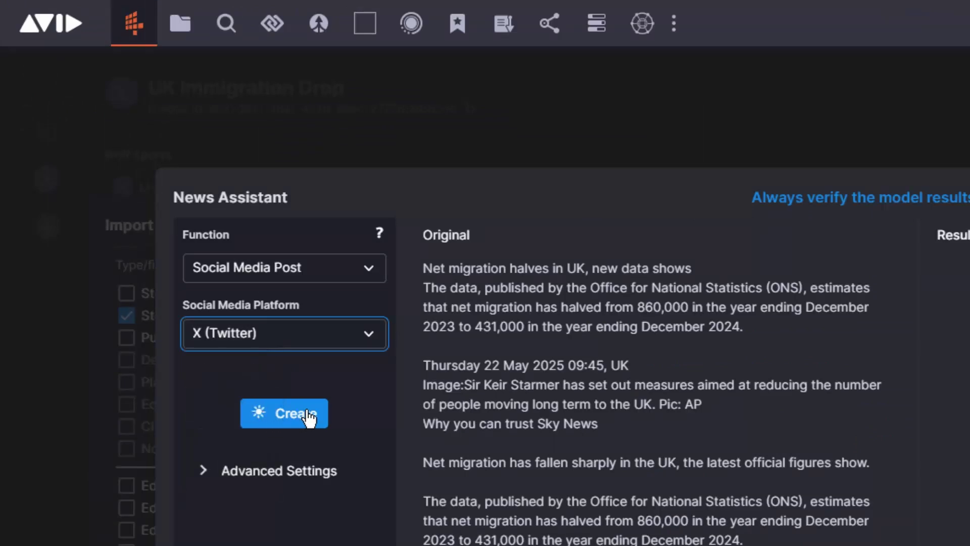
left_click(310, 417)
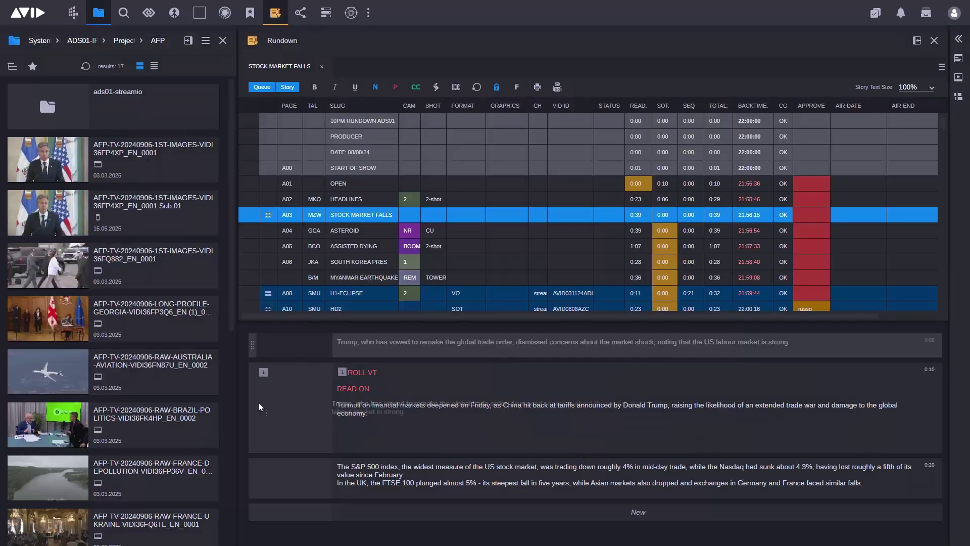
- Move the global-trade paragraph below ROLL VT, then search assets by Dynamic Range filtered to HDR
left_click_drag(259, 402, 268, 472)
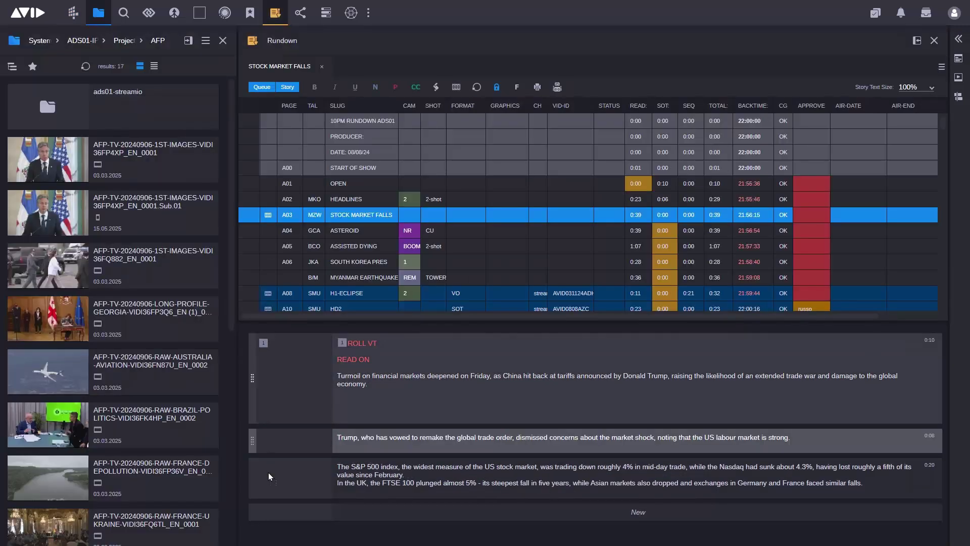
left_click(422, 478)
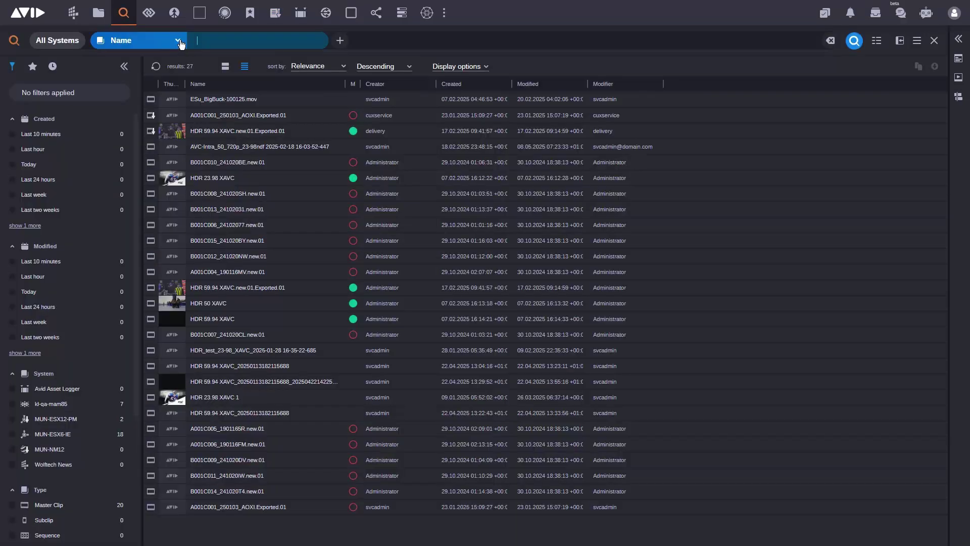
left_click(180, 42)
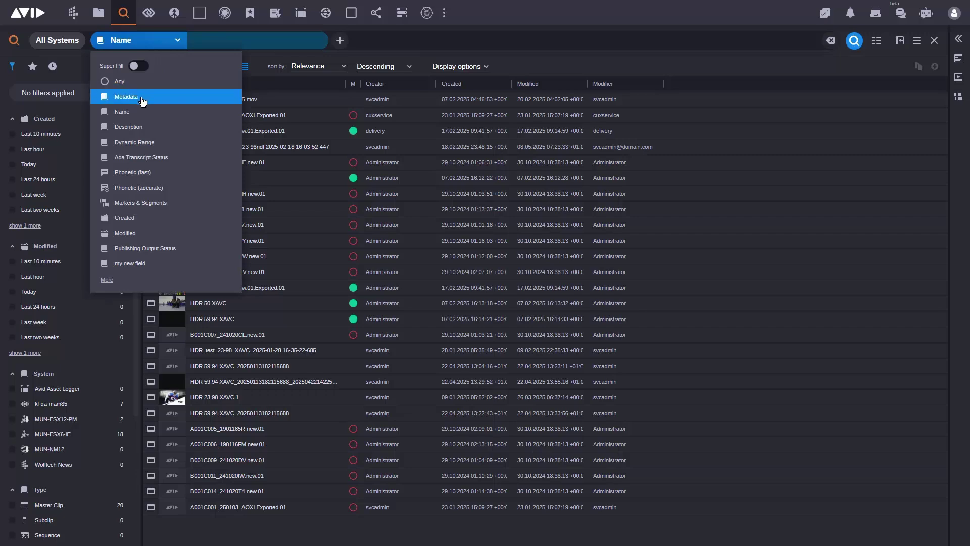
left_click(148, 143)
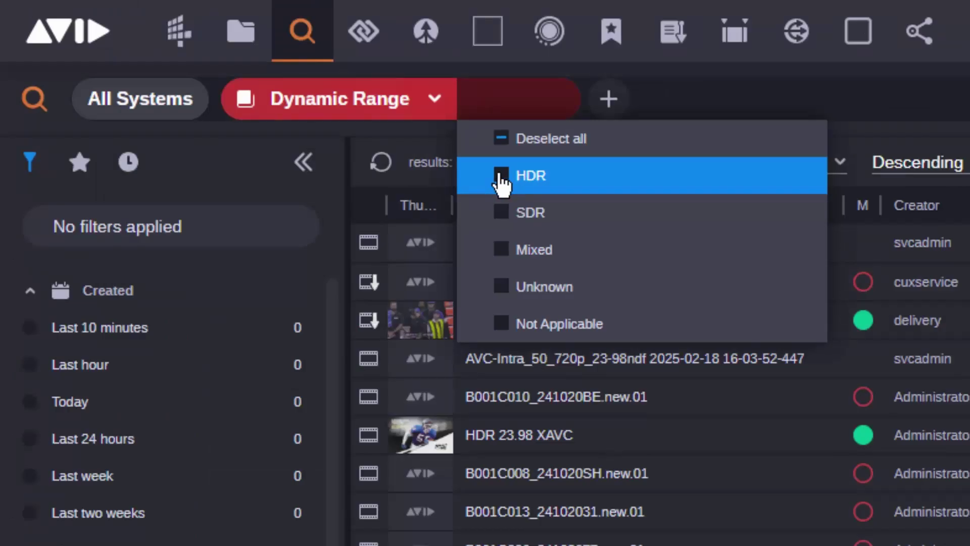
left_click(502, 183)
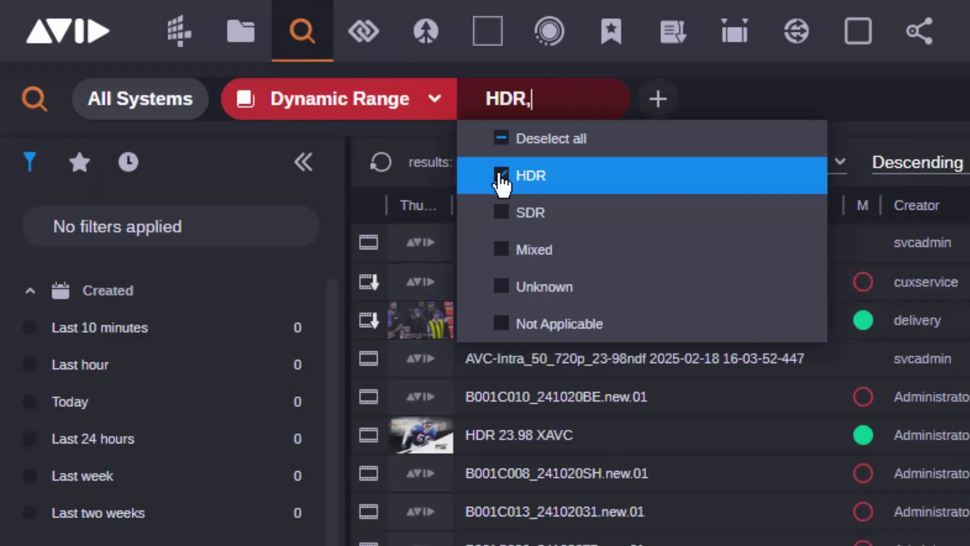
key("Return")
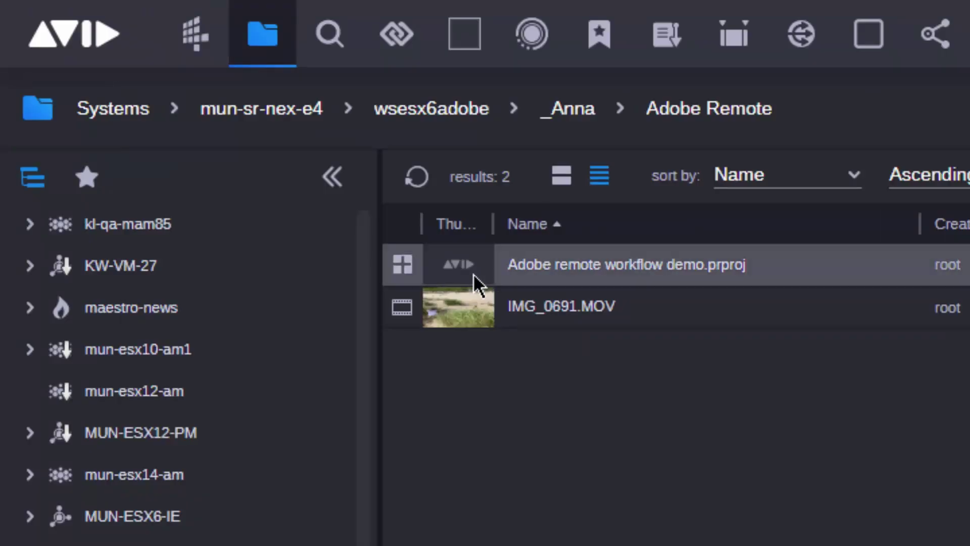
- Set the User Settings appearance to Light and save it
right_click(473, 264)
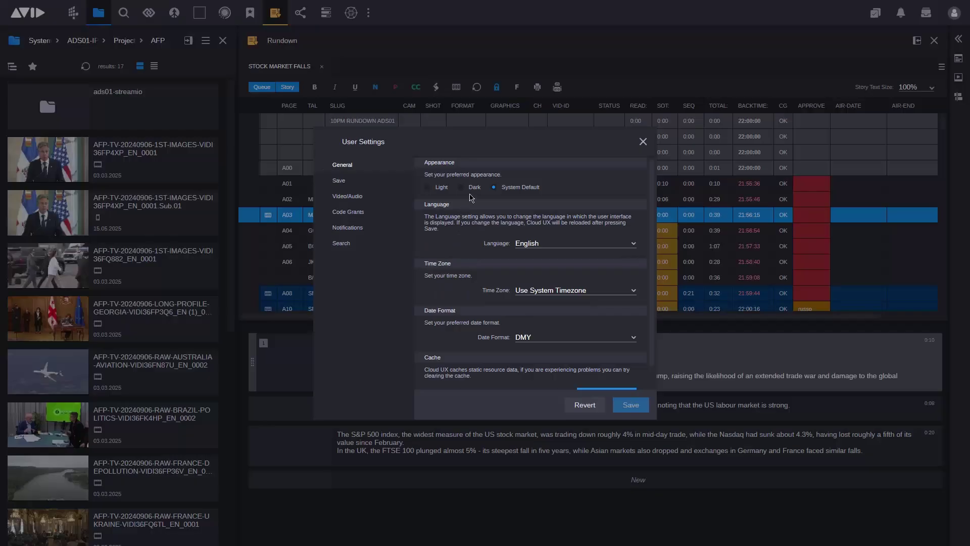
left_click(429, 190)
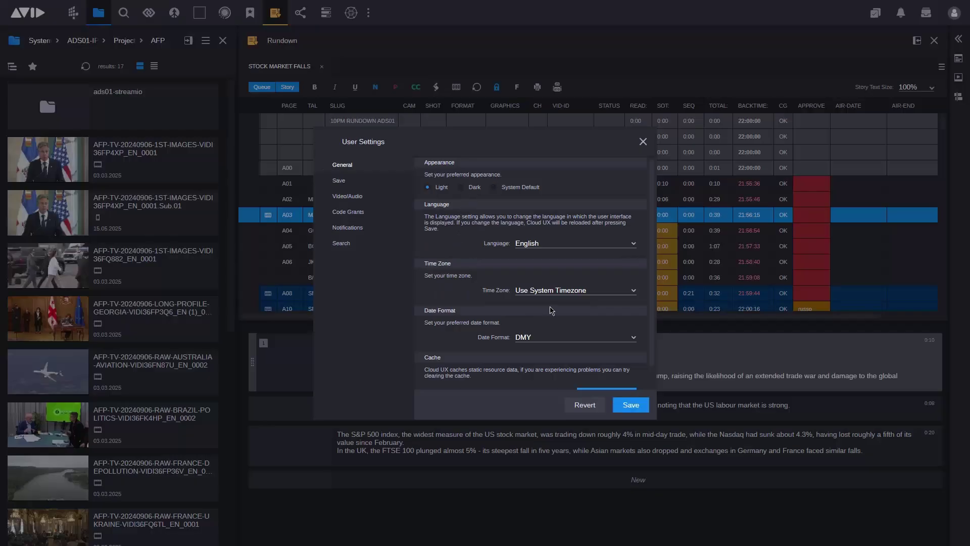
left_click(631, 404)
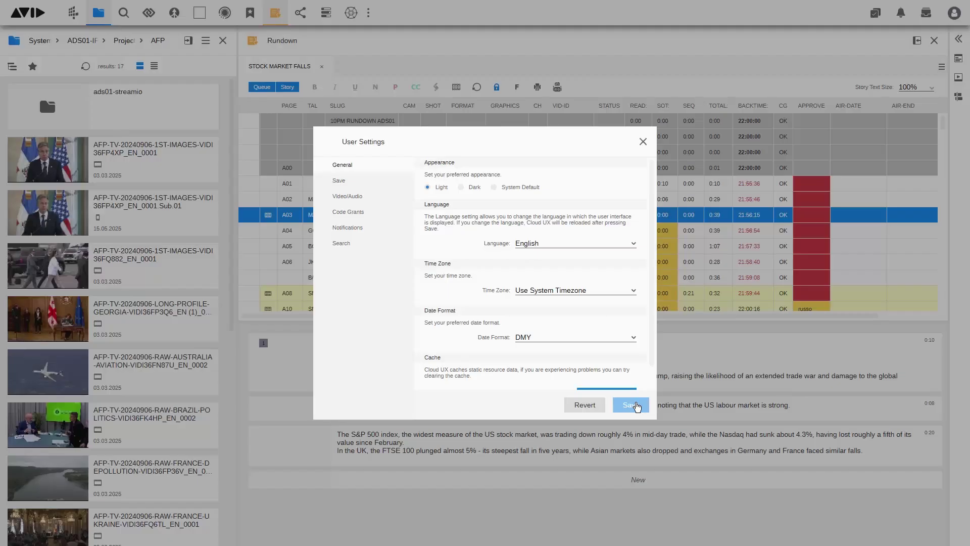
left_click(642, 142)
- Browse the ASSISTED DYING and SOUTH KOREA PRES stories and arrange the rundown panels vertically
left_click(250, 230)
left_click(250, 246)
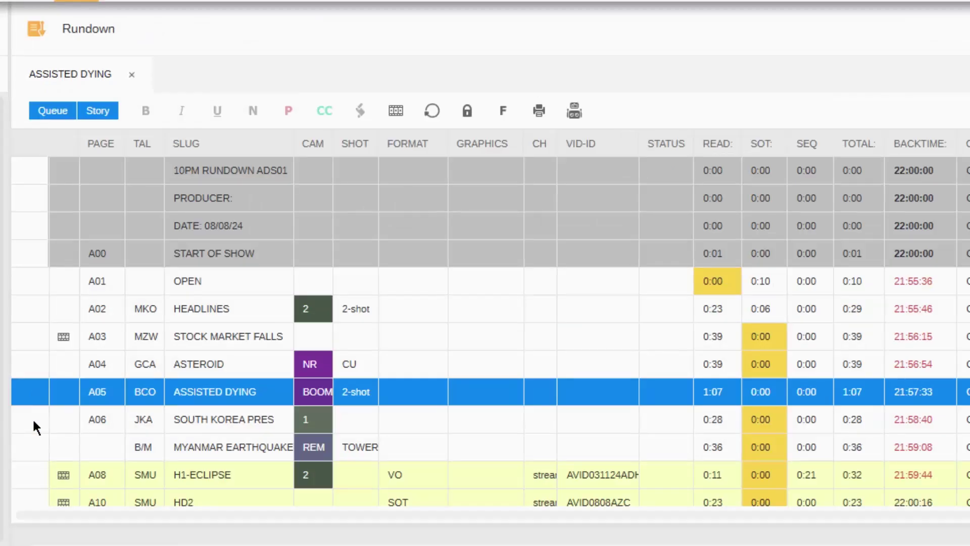
left_click(33, 424)
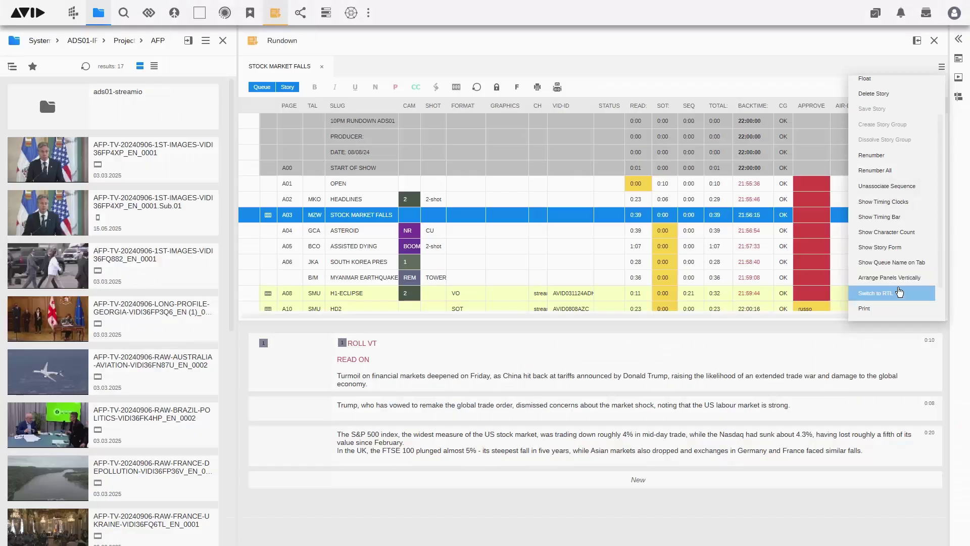
left_click(916, 281)
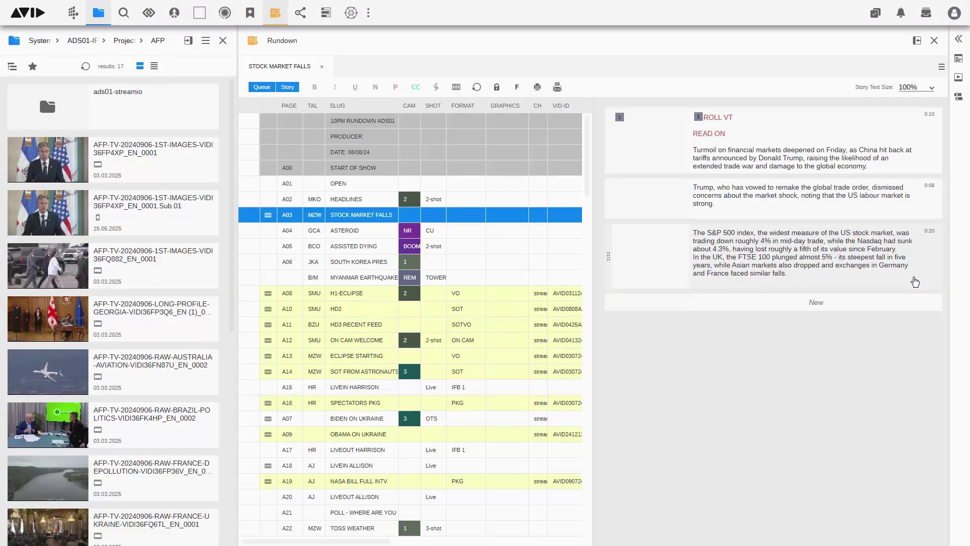